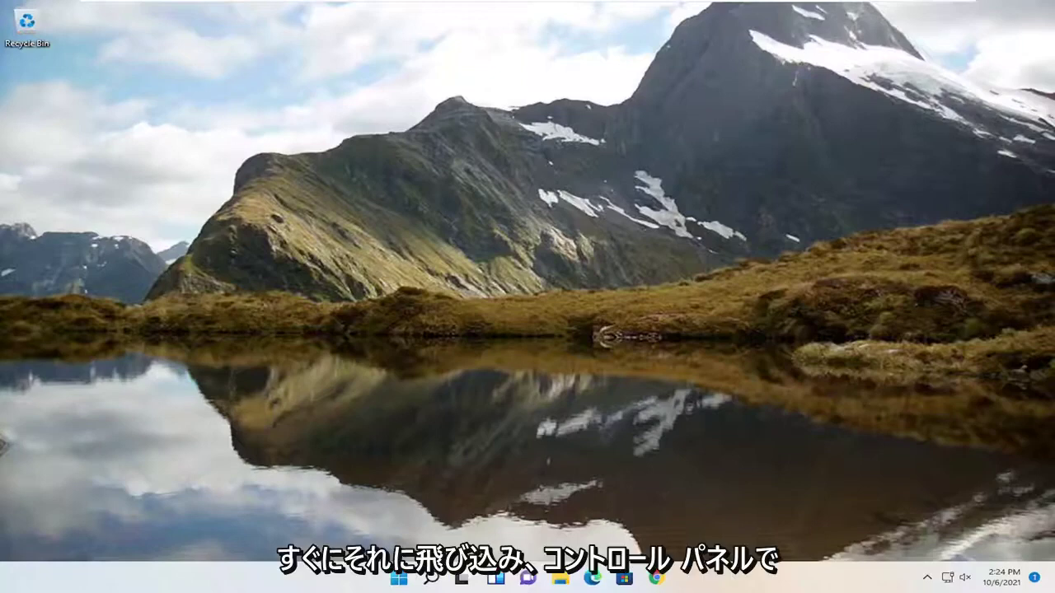
# Launch Control Panel from a 'control panel' taskbar search and set View by to Large icons
pyautogui.click(431, 578)
pyautogui.write('ctrl')
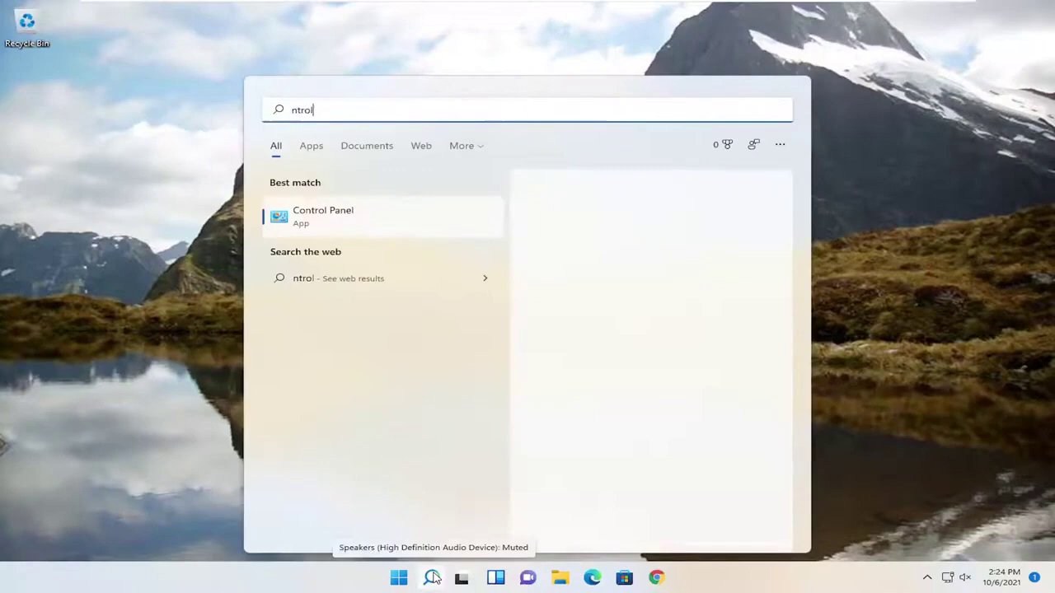
pyautogui.press('BackSpace')
pyautogui.press('BackSpace')
pyautogui.press('BackSpace')
pyautogui.write('ontrol panel')
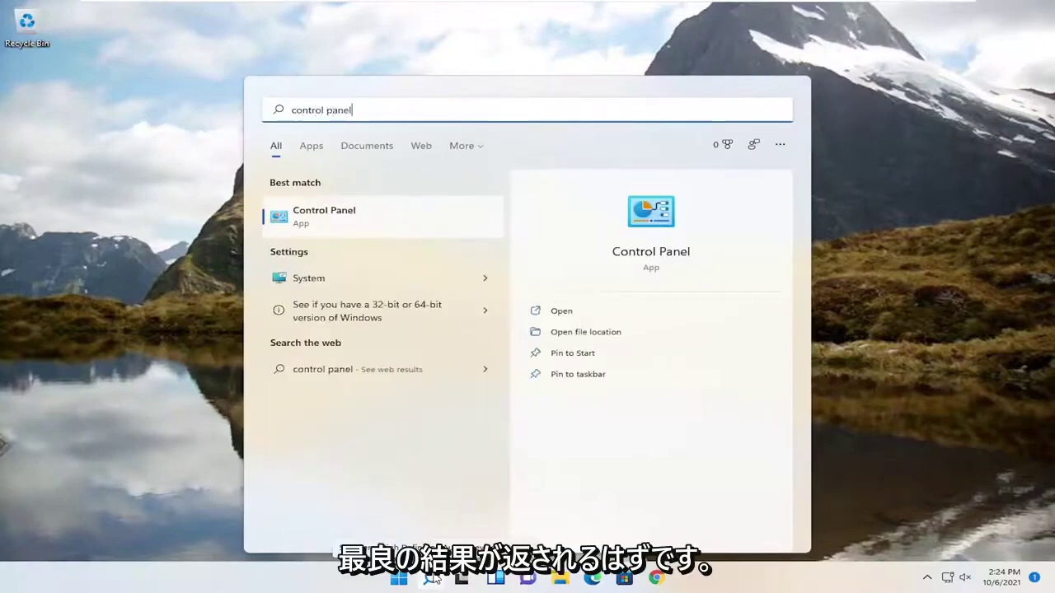
pyautogui.click(561, 310)
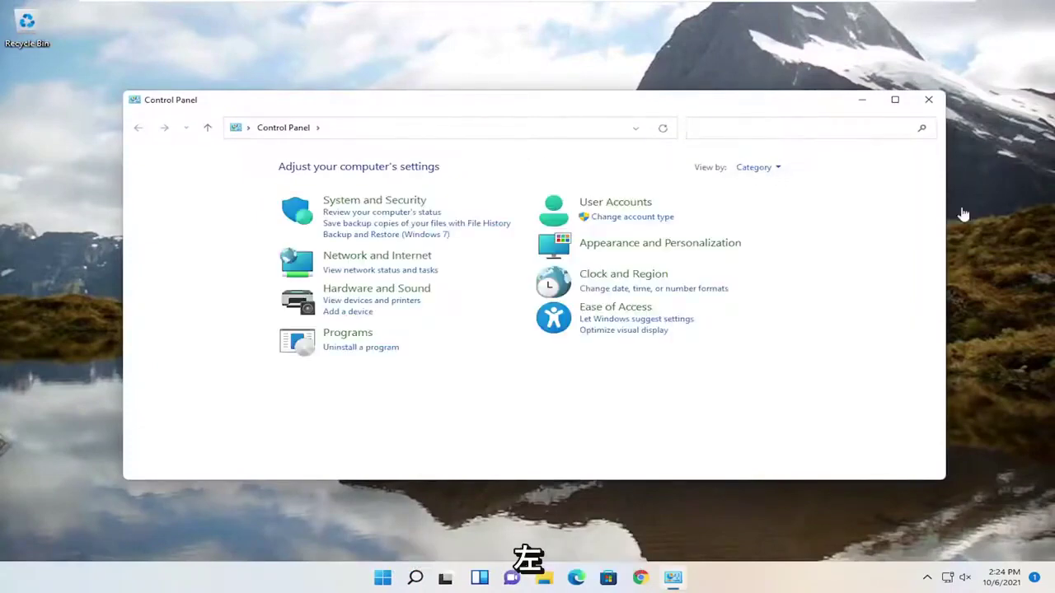
pyautogui.click(762, 168)
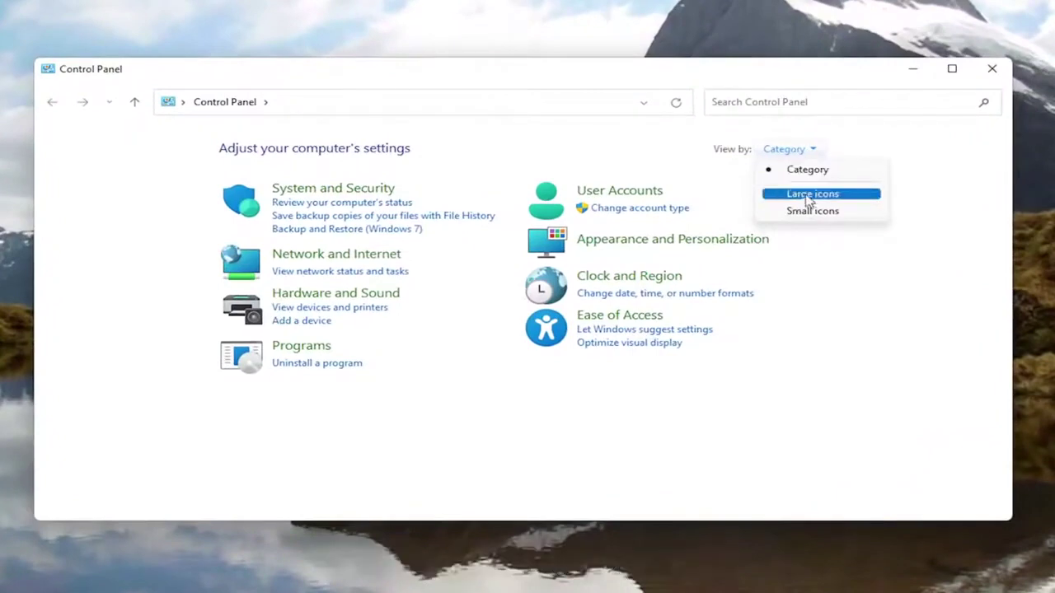
pyautogui.click(796, 195)
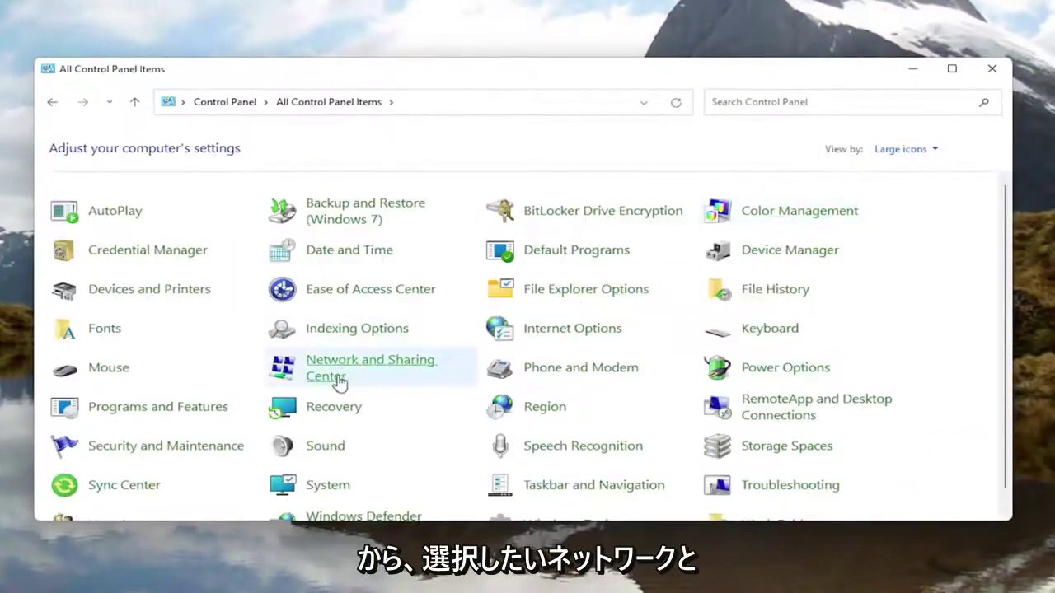
# Open the Ethernet0 connection's Properties window via Network and Sharing Center and its status dialog
pyautogui.click(334, 378)
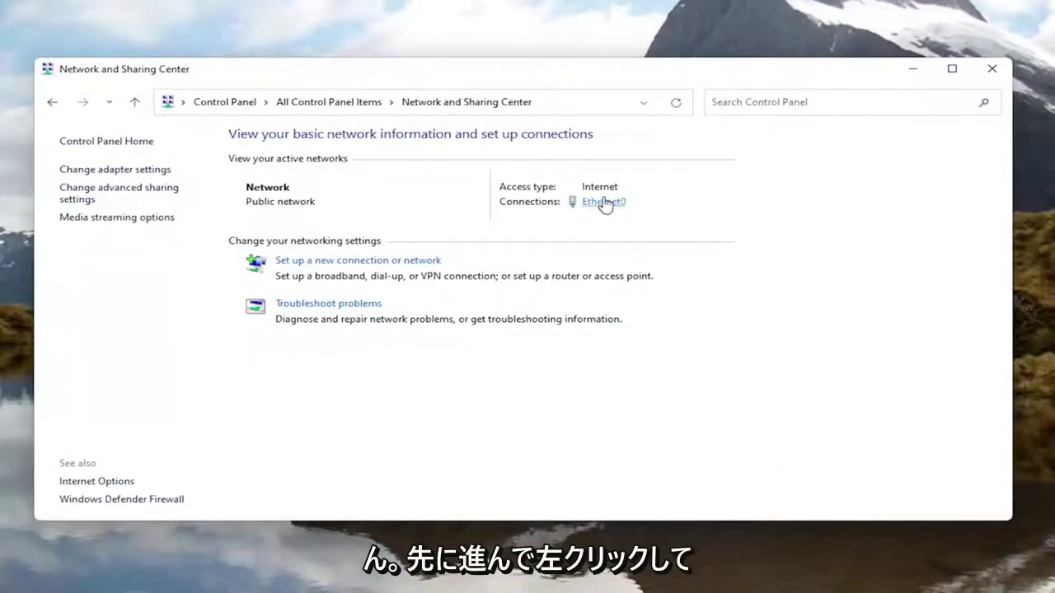
pyautogui.click(604, 203)
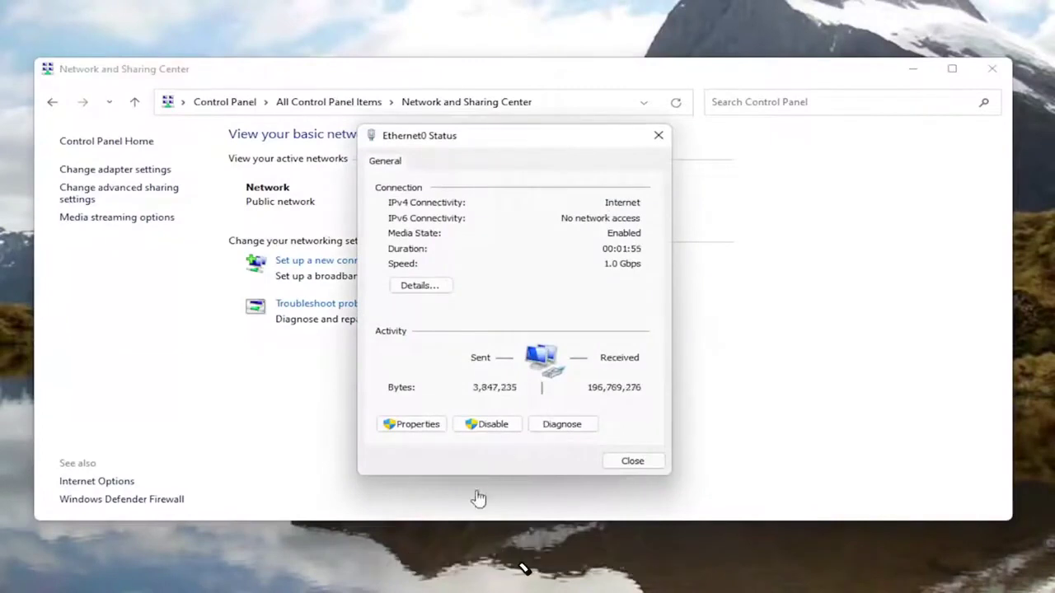
pyautogui.click(405, 427)
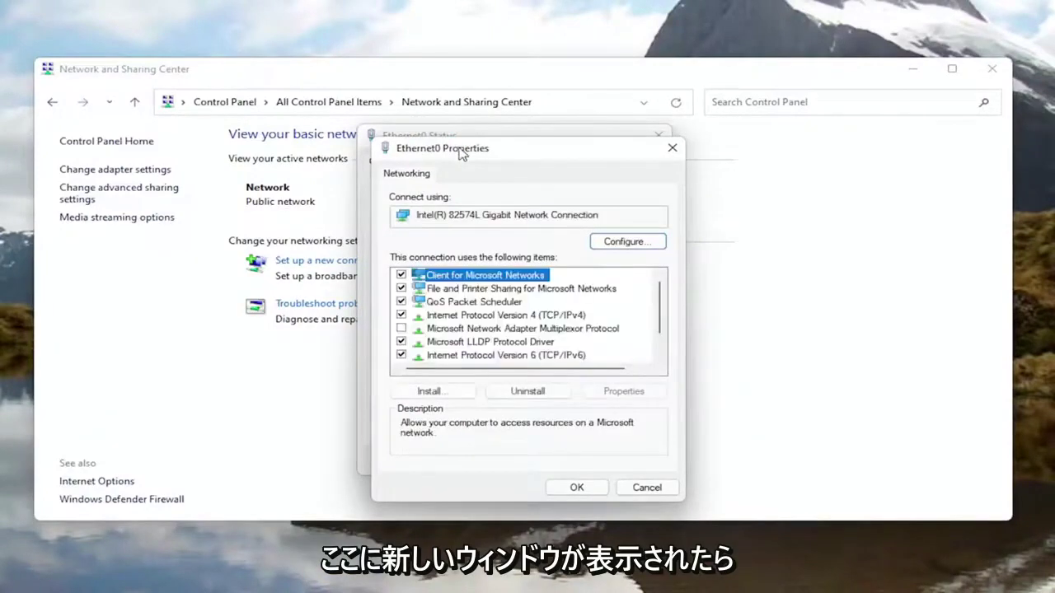
pyautogui.moveTo(459, 155); pyautogui.dragTo(458, 131)
# Uncheck 'Allow the computer to turn off this device to save power' on the Intel adapter's Power Management tab
pyautogui.click(626, 219)
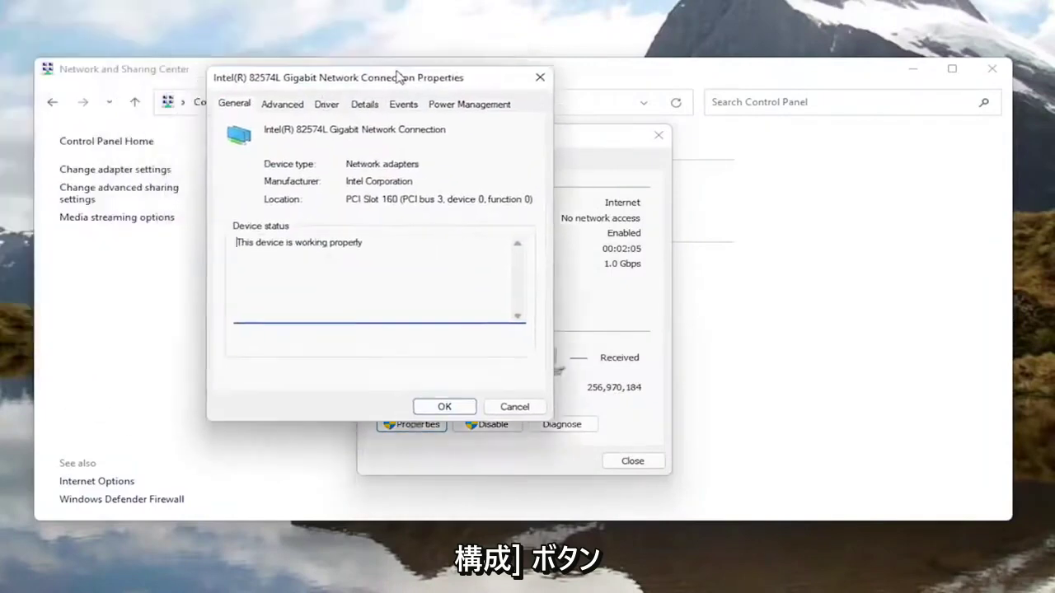
pyautogui.moveTo(398, 77); pyautogui.dragTo(533, 128)
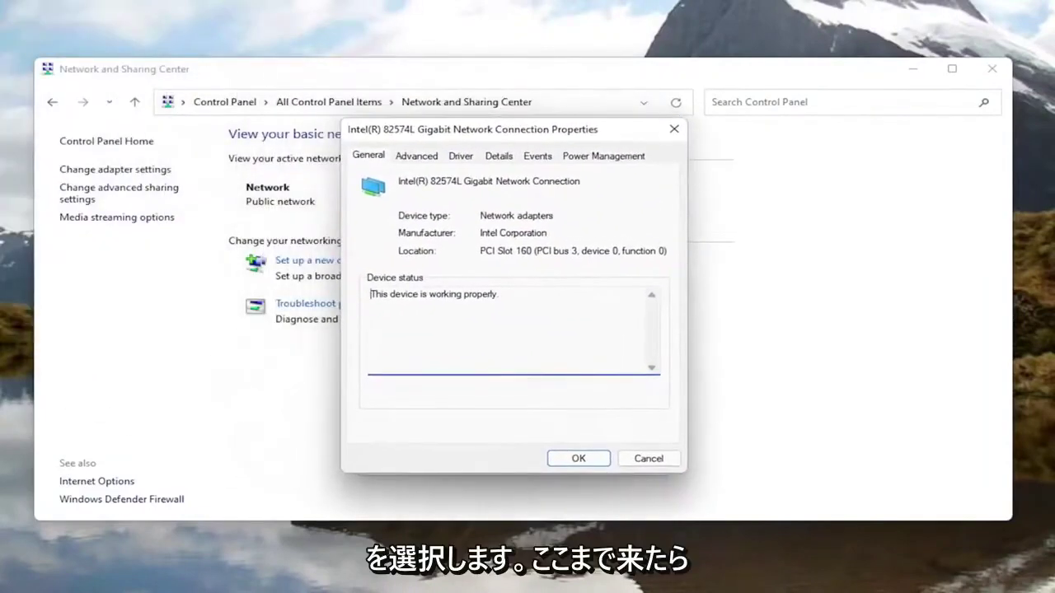
pyautogui.click(614, 156)
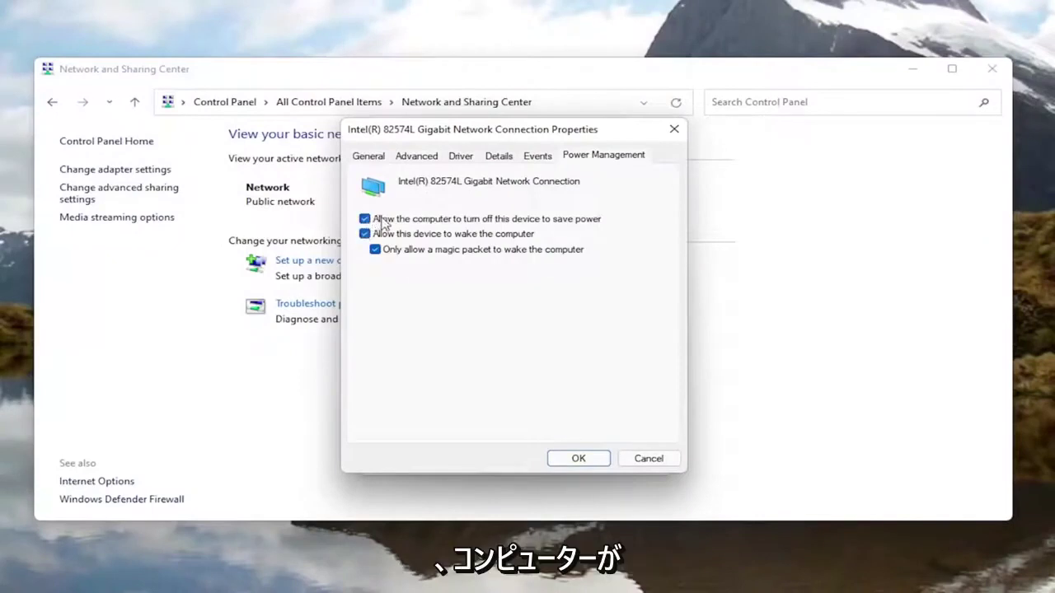
pyautogui.click(538, 220)
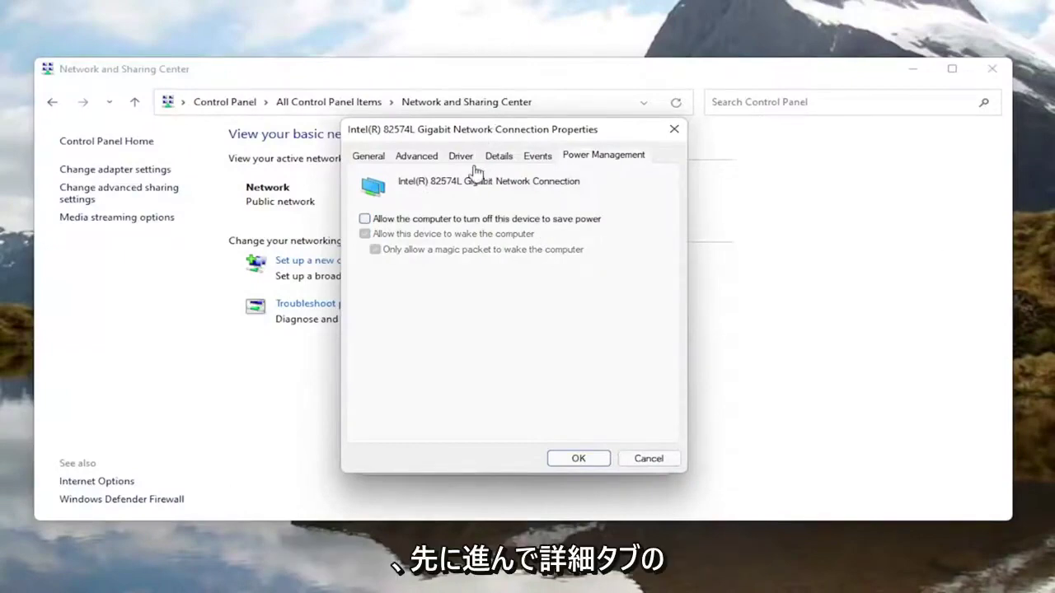
# On the Advanced tab, inspect the Receive Buffers and Large Send Offload V2 (IPv4) values, confirming Enabled
pyautogui.click(420, 156)
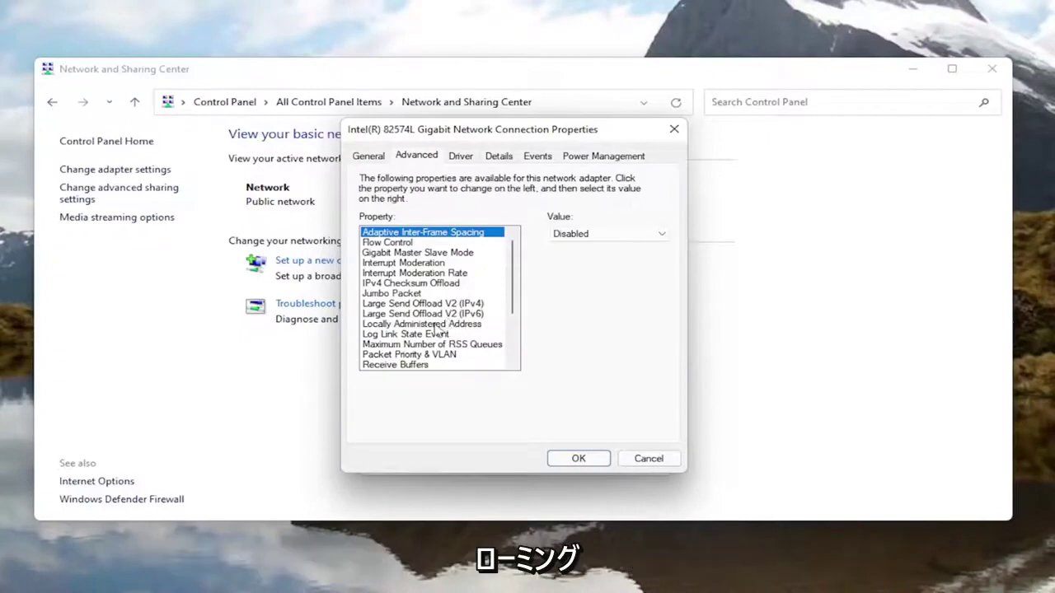
pyautogui.scroll(-1, 486, 342)
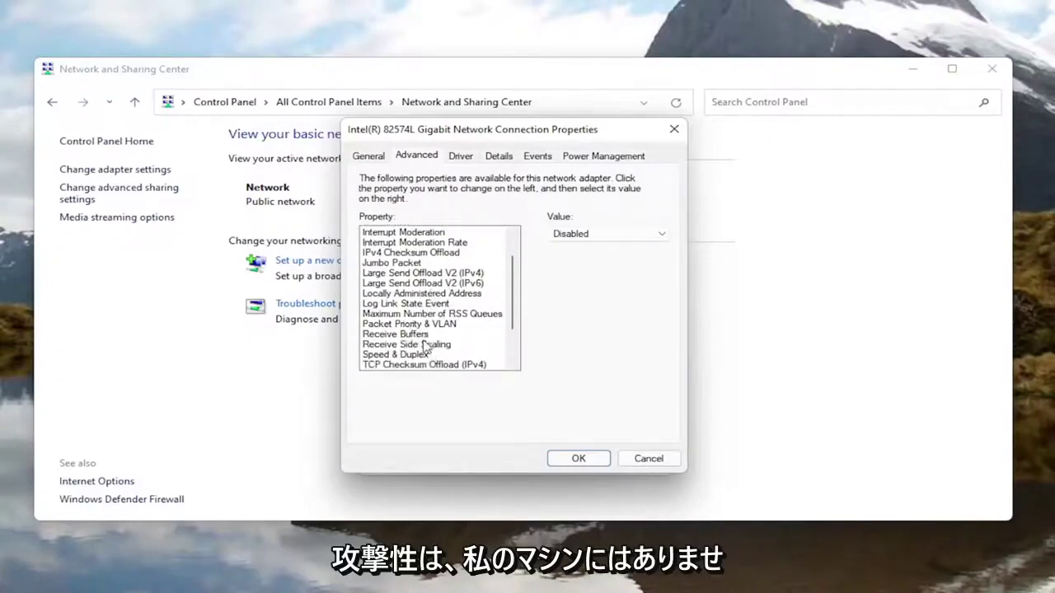
pyautogui.scroll(-1, 418, 284)
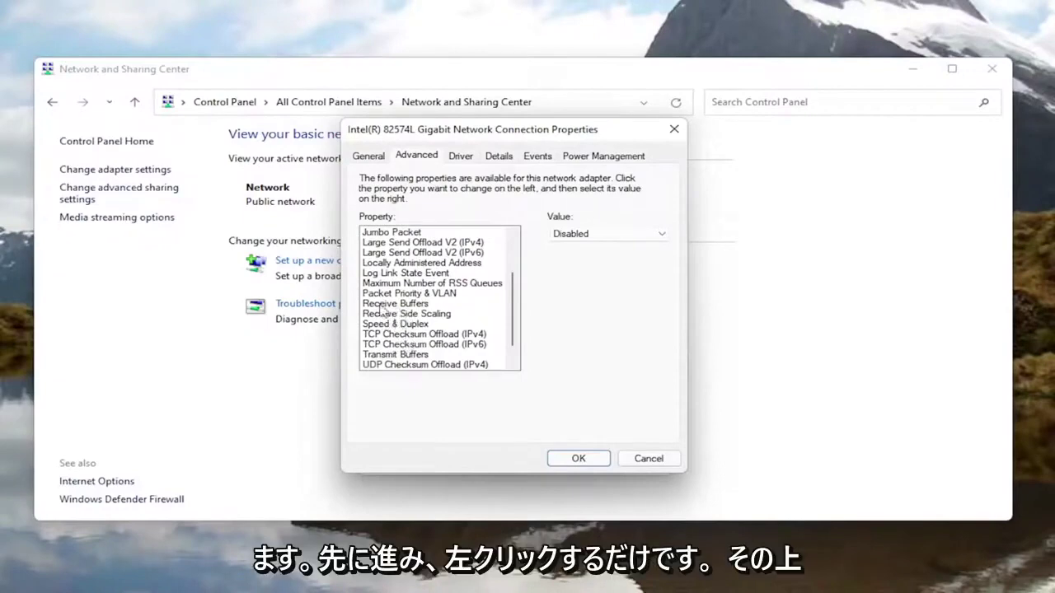
pyautogui.click(384, 305)
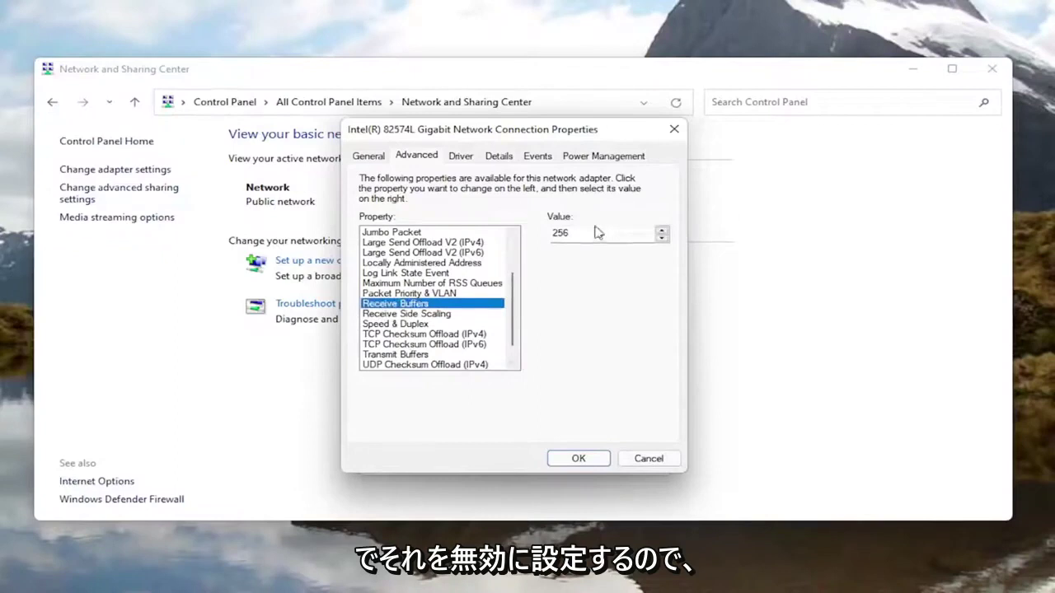
pyautogui.click(402, 244)
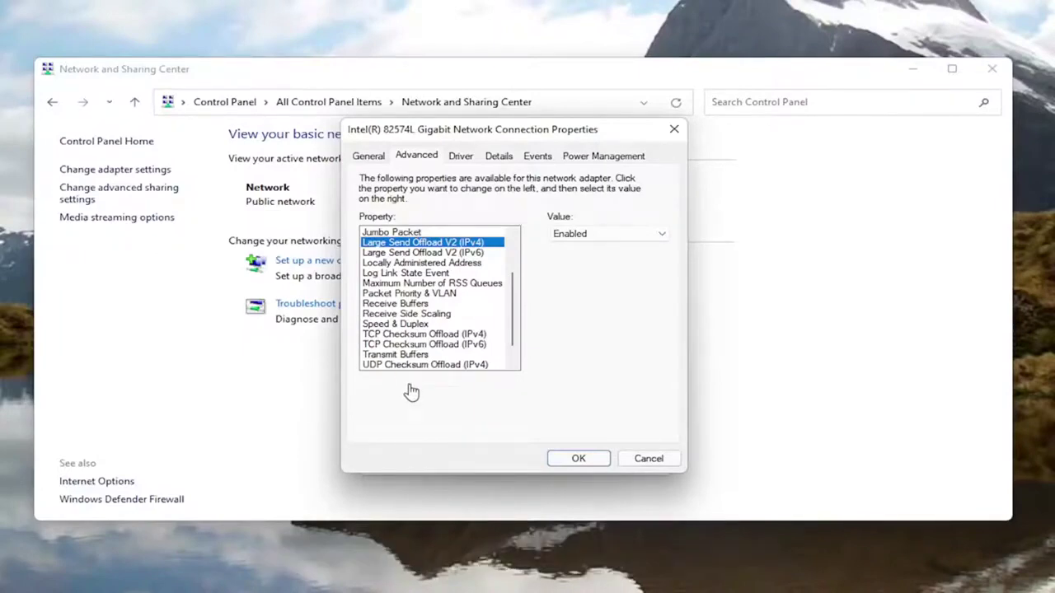
pyautogui.scroll(-1, 419, 329)
pyautogui.scroll(-1, 422, 346)
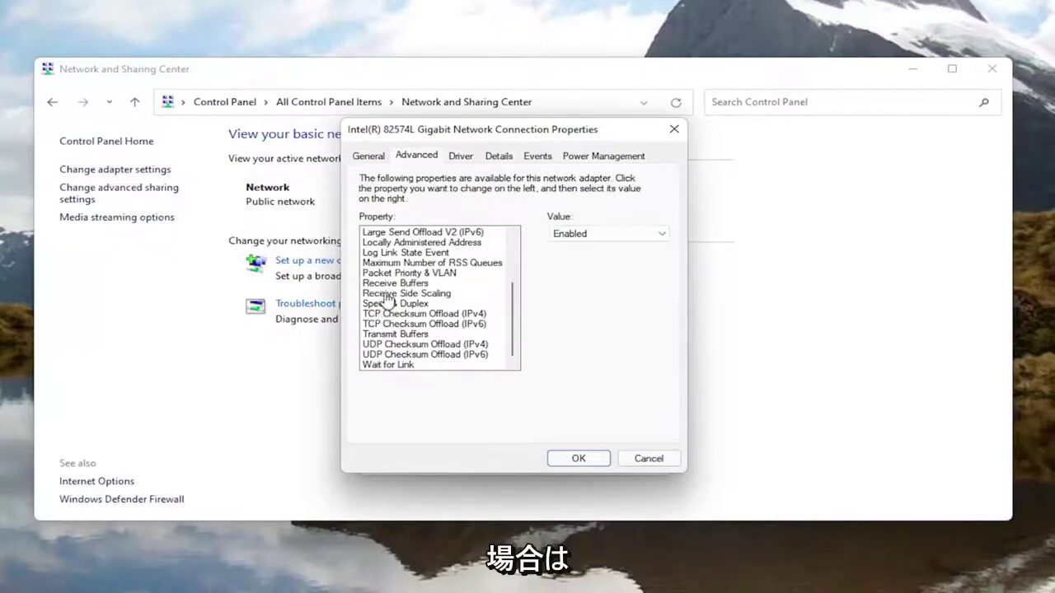
pyautogui.moveTo(515, 321); pyautogui.dragTo(515, 278)
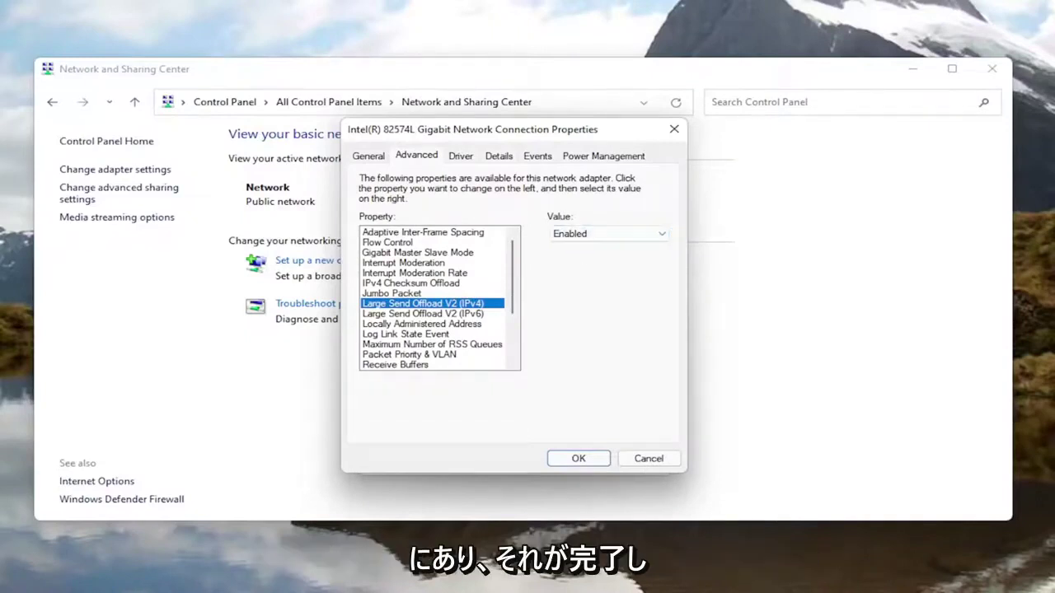
# Confirm adapter properties with OK, close Ethernet0 status and Network and Sharing Center, then restart Windows
pyautogui.click(576, 458)
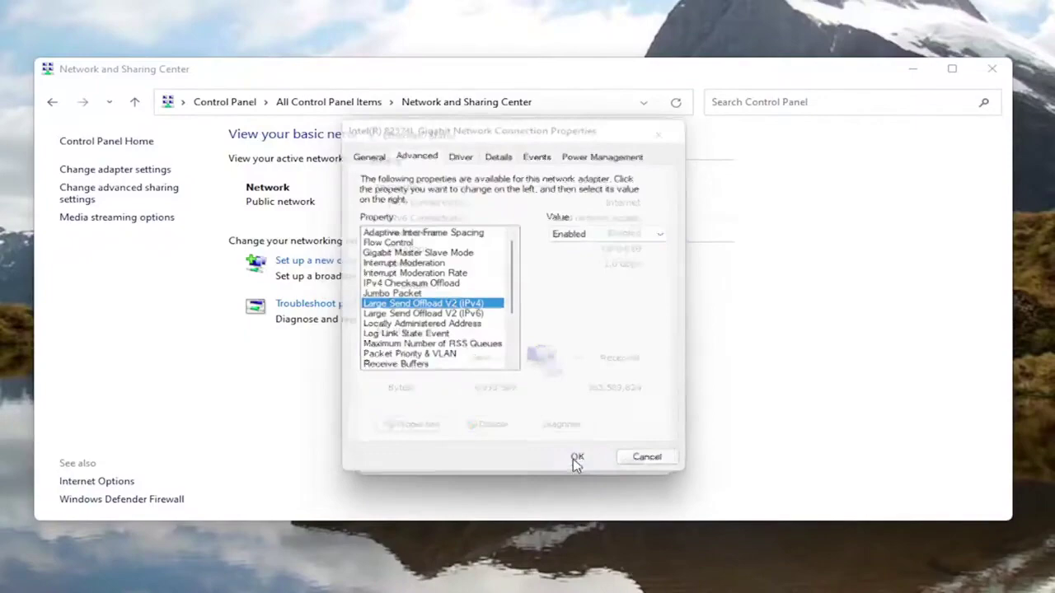
pyautogui.click(633, 458)
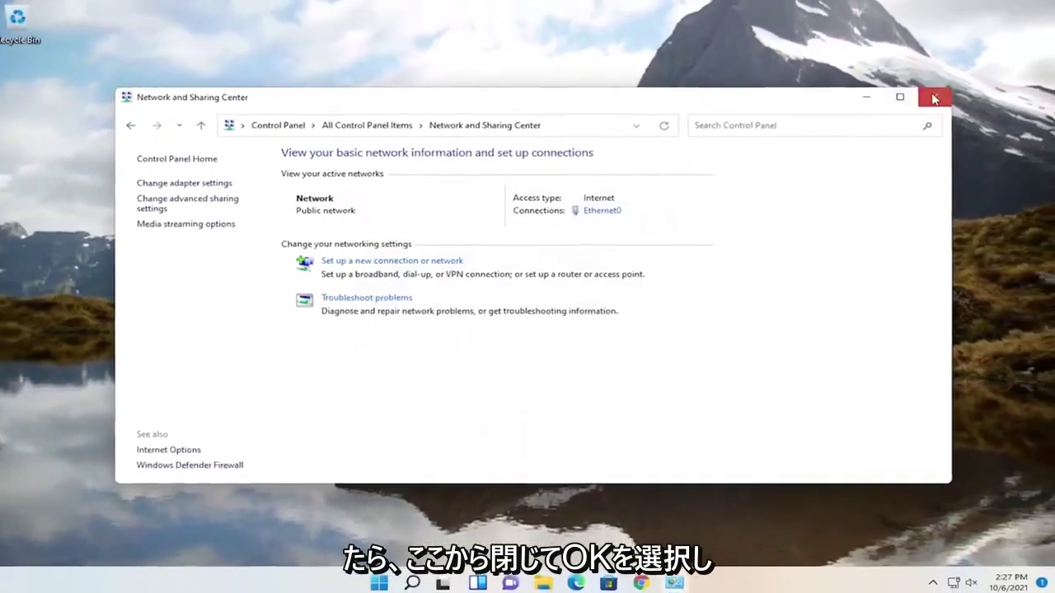
pyautogui.click(934, 99)
pyautogui.rightClick(398, 581)
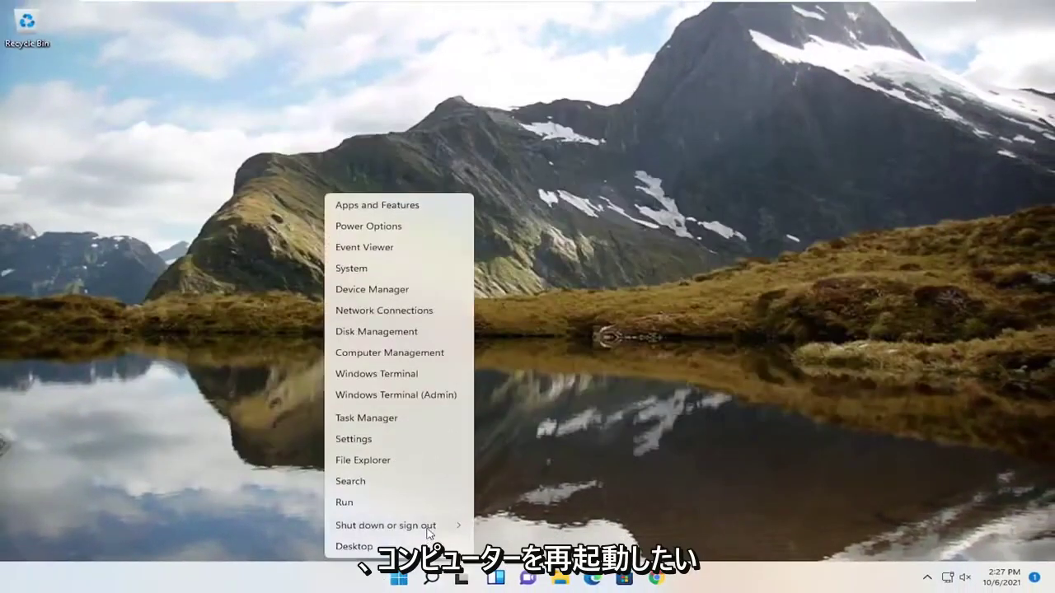
pyautogui.click(507, 545)
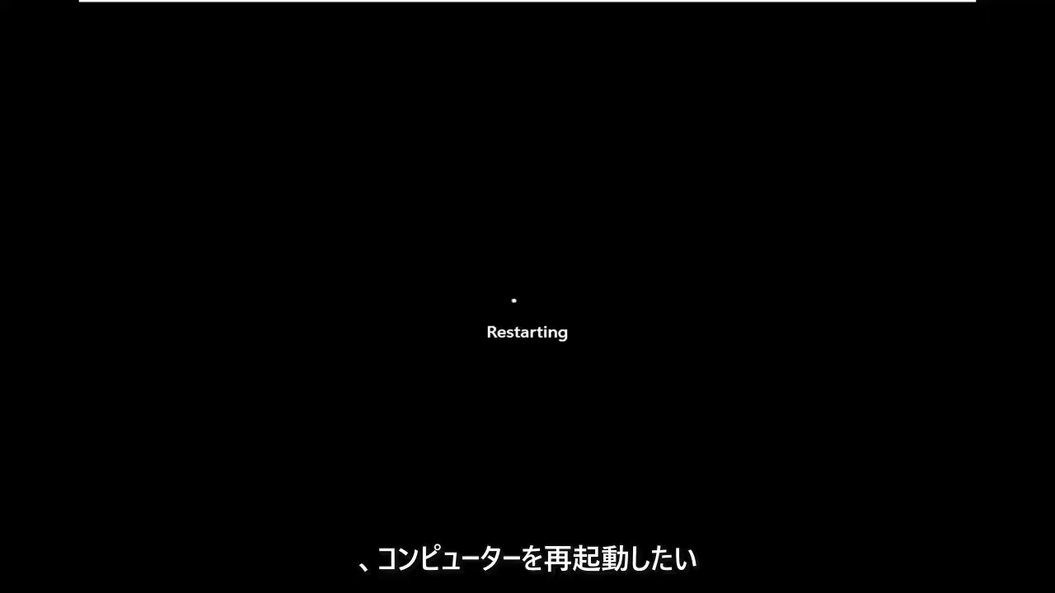